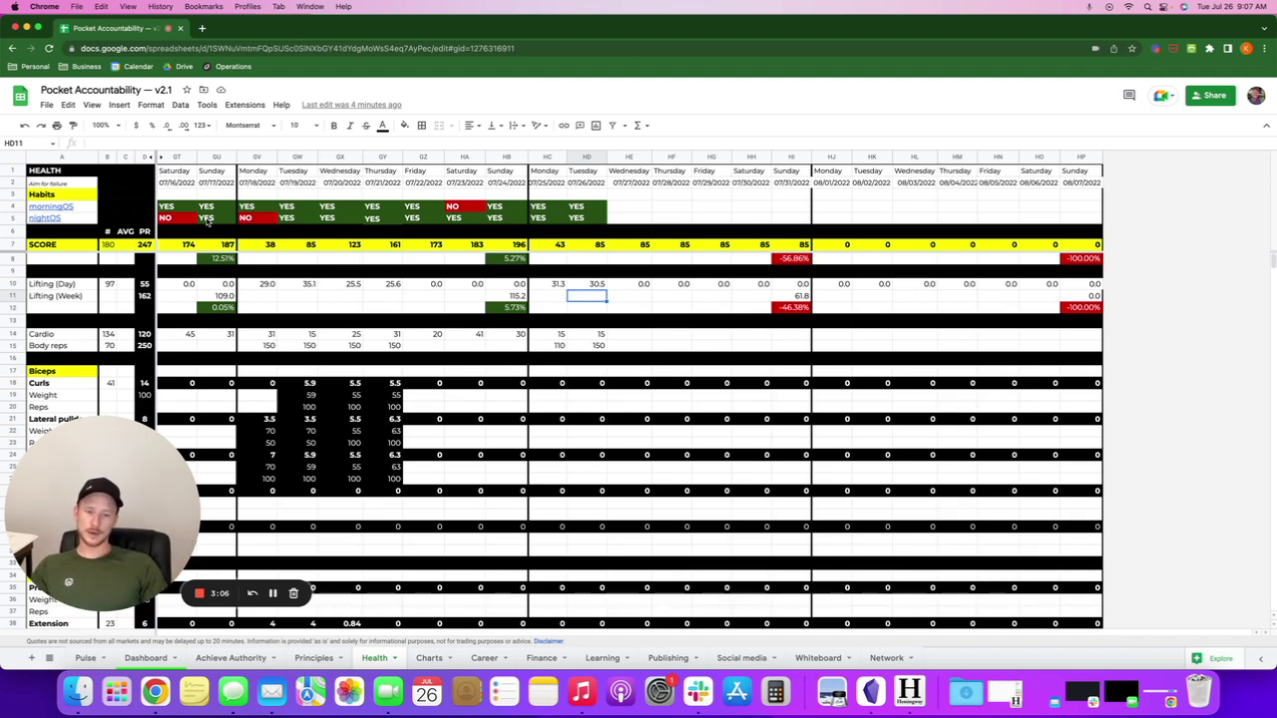
pyautogui.click(326, 206)
pyautogui.press('Left')
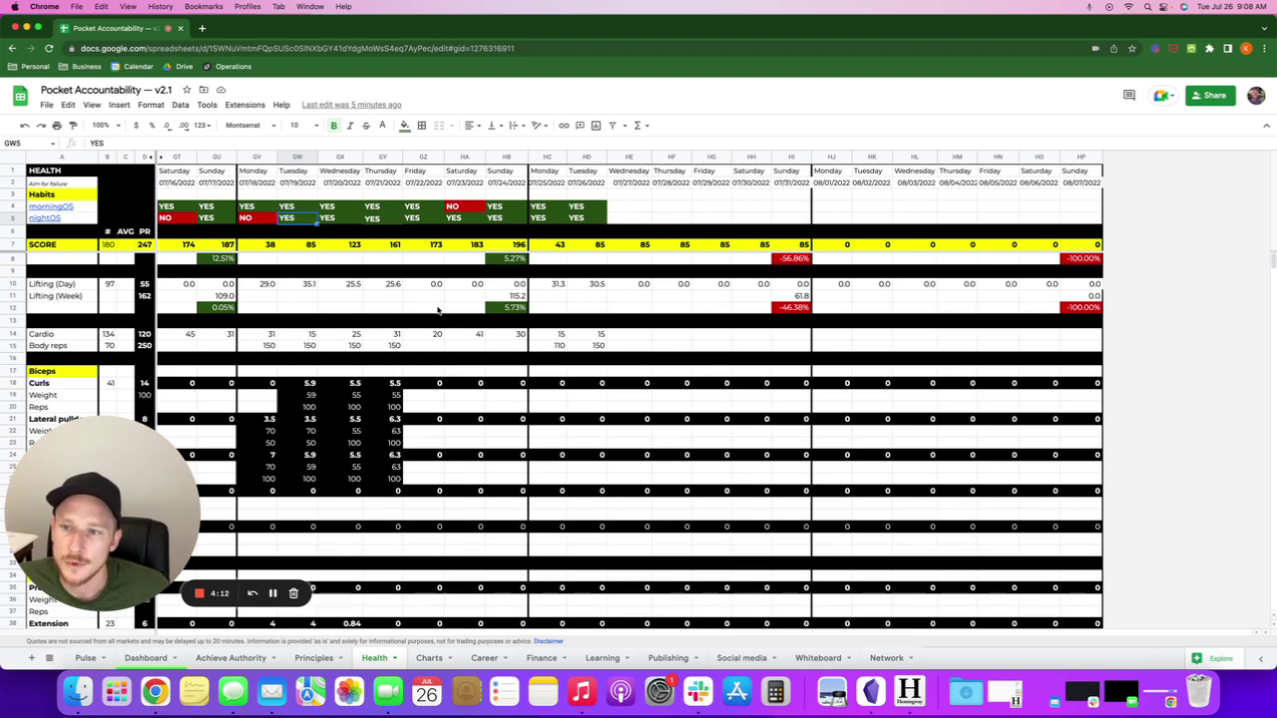
pyautogui.click(461, 218)
pyautogui.click(621, 218)
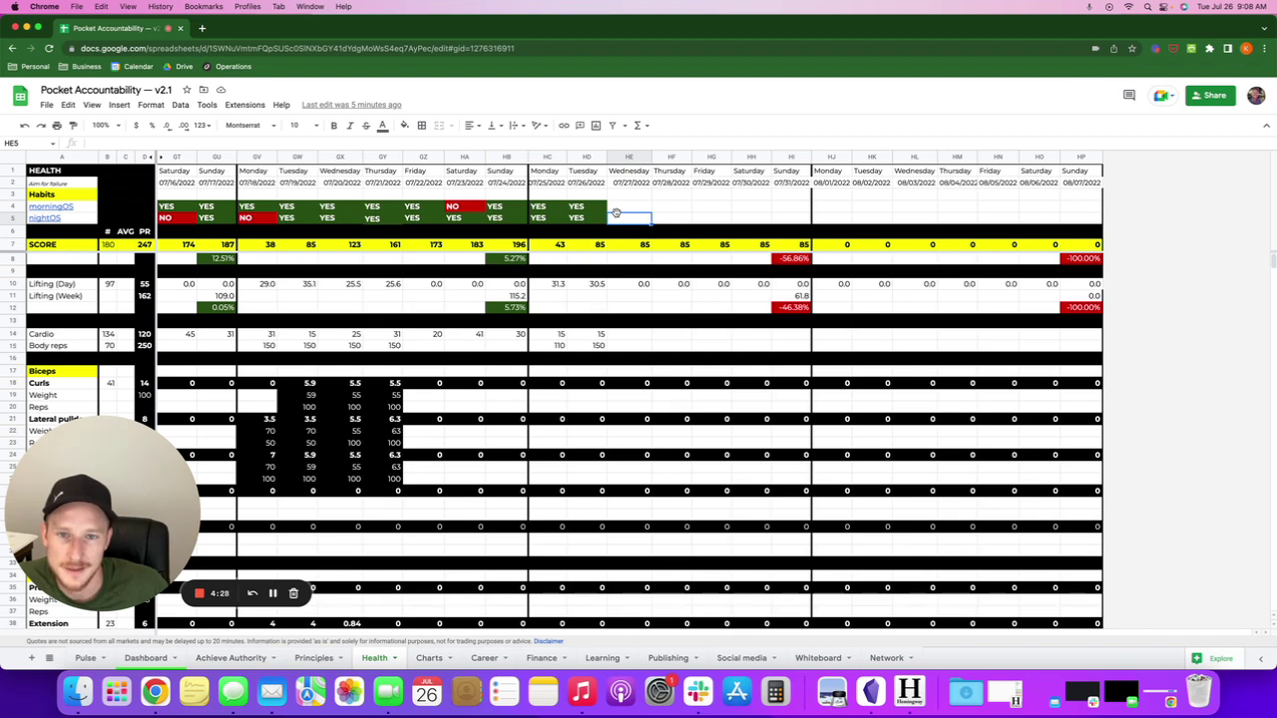